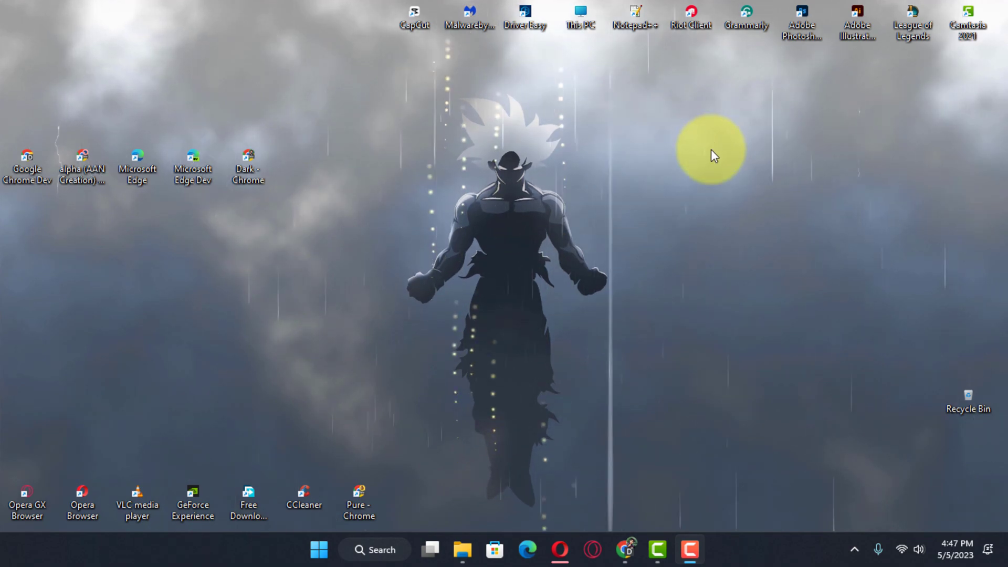
Launch Windows Settings from the Start button's right-click menu and go to Apps.
{"action": "right_click", "coordinate": [321, 551]}
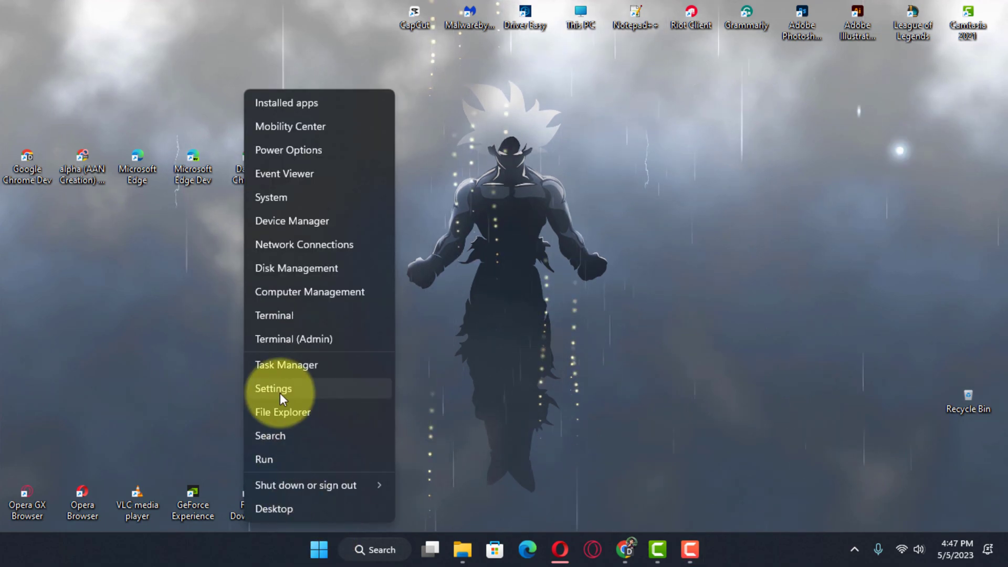
{"action": "left_click", "coordinate": [280, 393]}
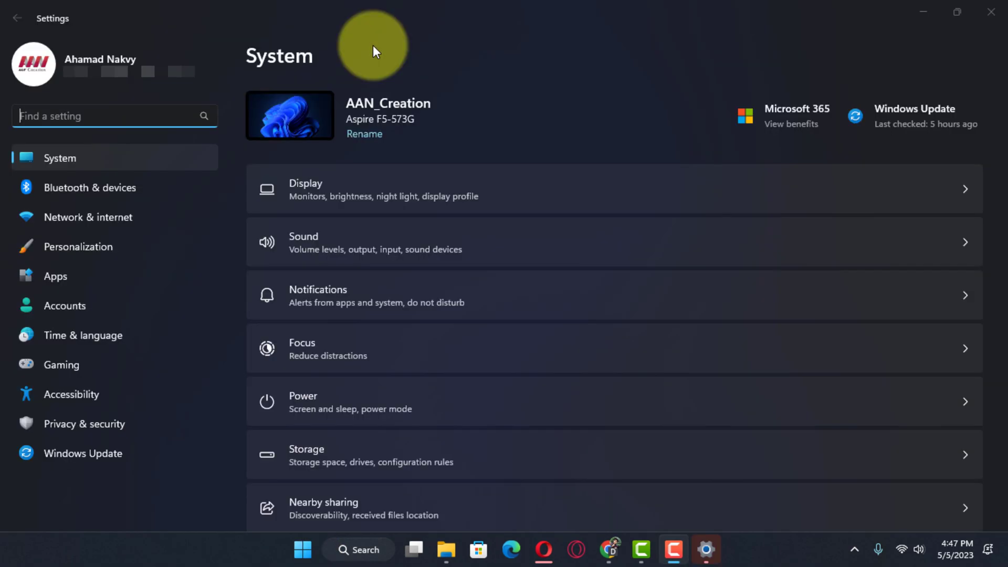
{"action": "left_click", "coordinate": [120, 276]}
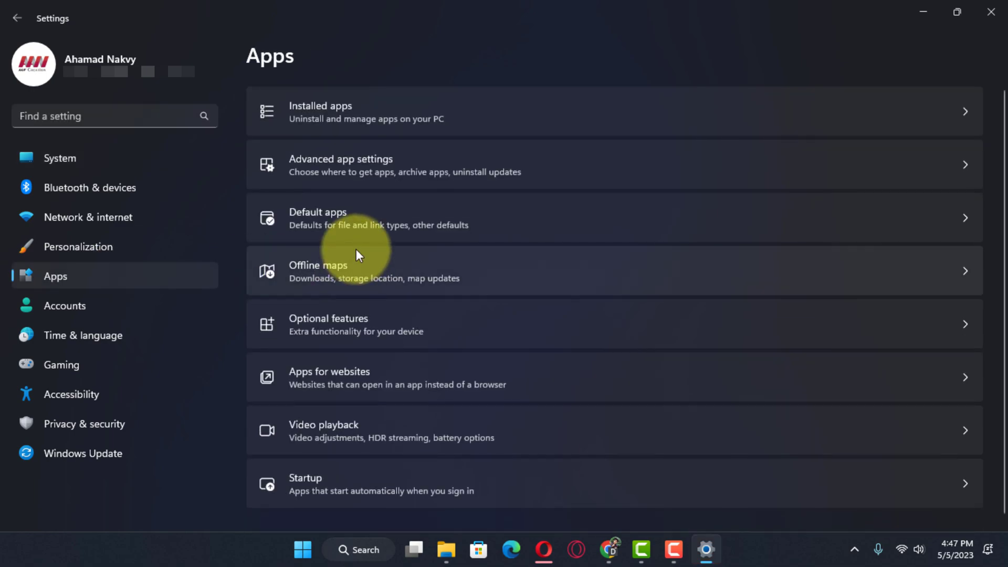
In Optional features > View features, tick Windows TIFF IFilter and Telnet Client.
{"action": "left_click", "coordinate": [412, 314]}
{"action": "left_click", "coordinate": [919, 110]}
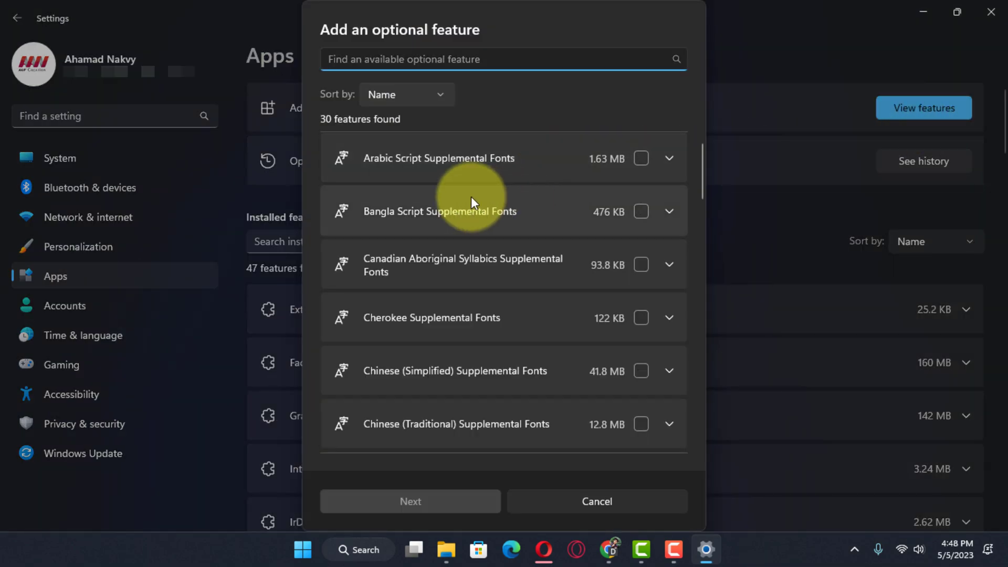
{"action": "scroll", "coordinate": [480, 259], "scroll_direction": "down", "scroll_amount": 3}
{"action": "scroll", "coordinate": [418, 254], "scroll_direction": "down", "scroll_amount": 4}
{"action": "scroll", "coordinate": [489, 339], "scroll_direction": "down", "scroll_amount": 5}
{"action": "scroll", "coordinate": [507, 346], "scroll_direction": "down", "scroll_amount": 8}
{"action": "scroll", "coordinate": [508, 343], "scroll_direction": "down", "scroll_amount": 4}
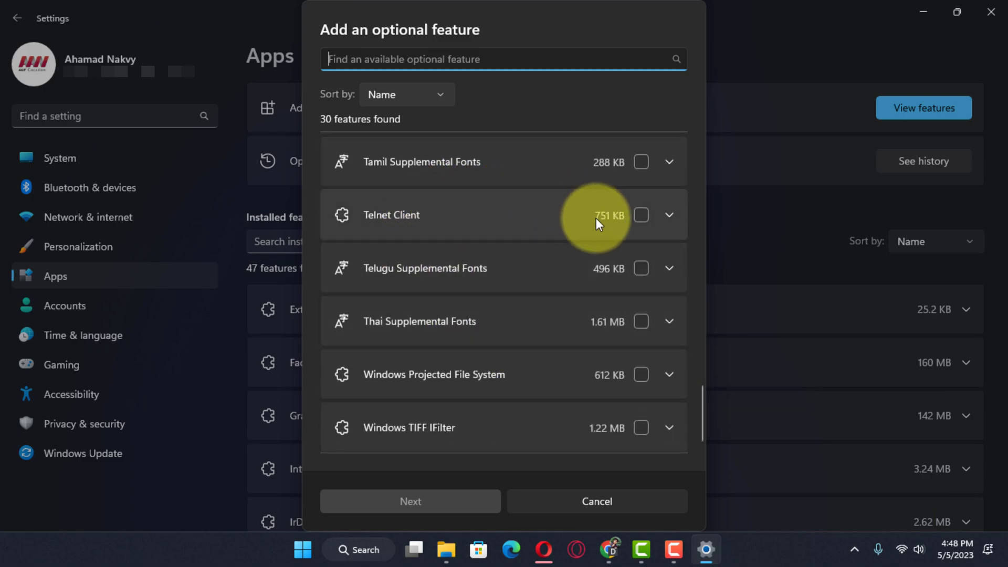
{"action": "left_click", "coordinate": [645, 428]}
{"action": "left_click", "coordinate": [642, 388]}
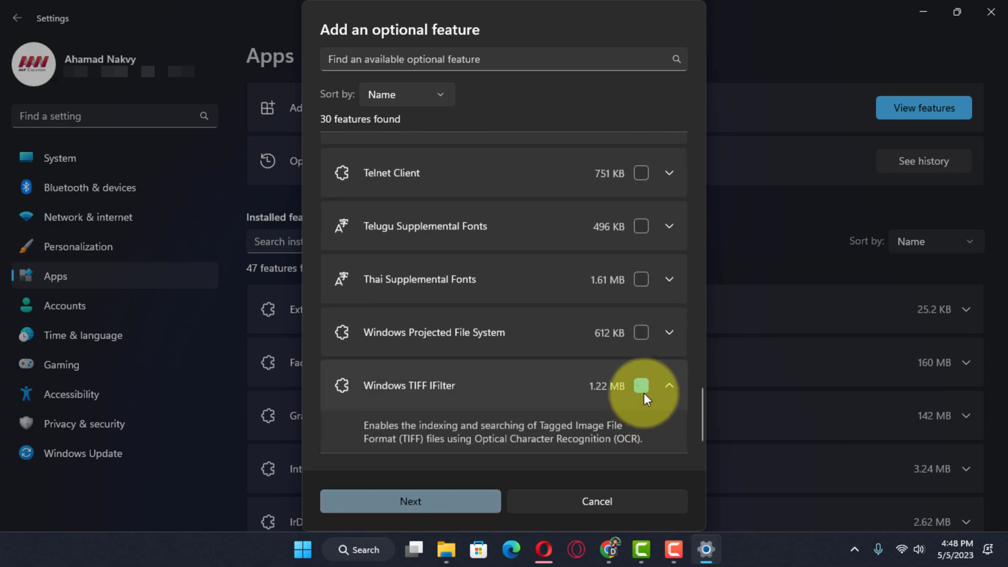
{"action": "left_click", "coordinate": [641, 173]}
Confirm the selection and install Telnet Client and Windows TIFF IFilter.
{"action": "left_click", "coordinate": [447, 508]}
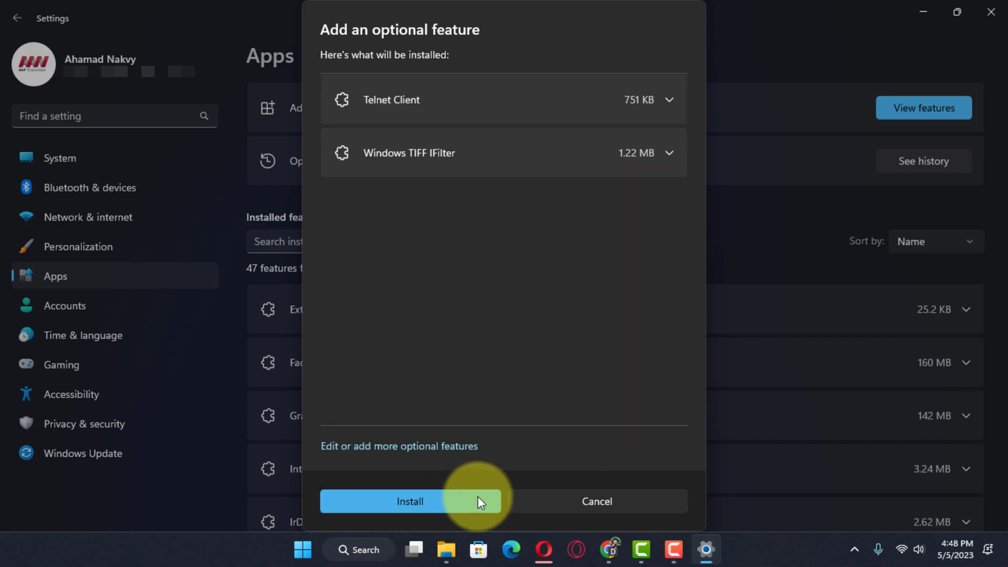
{"action": "left_click", "coordinate": [489, 501]}
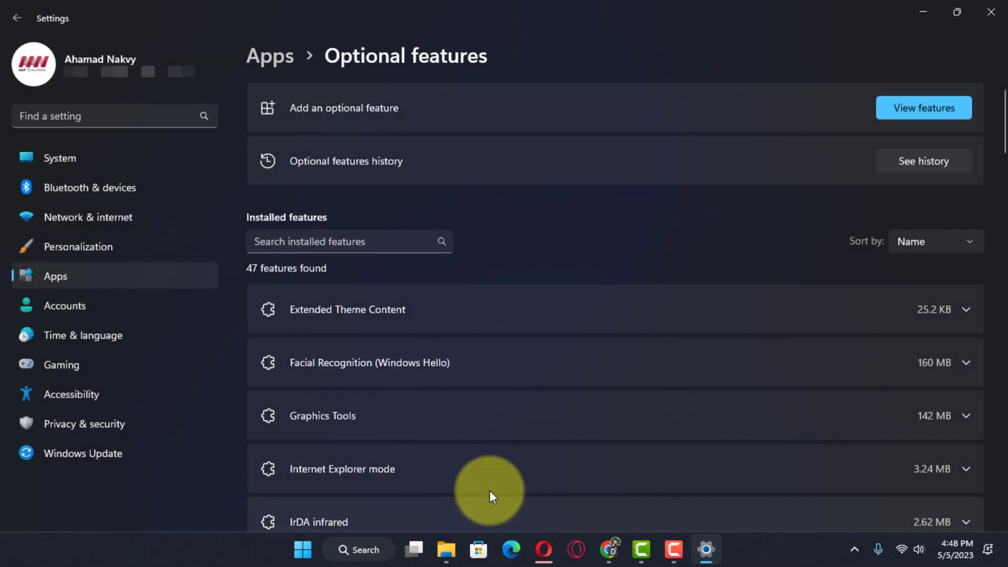